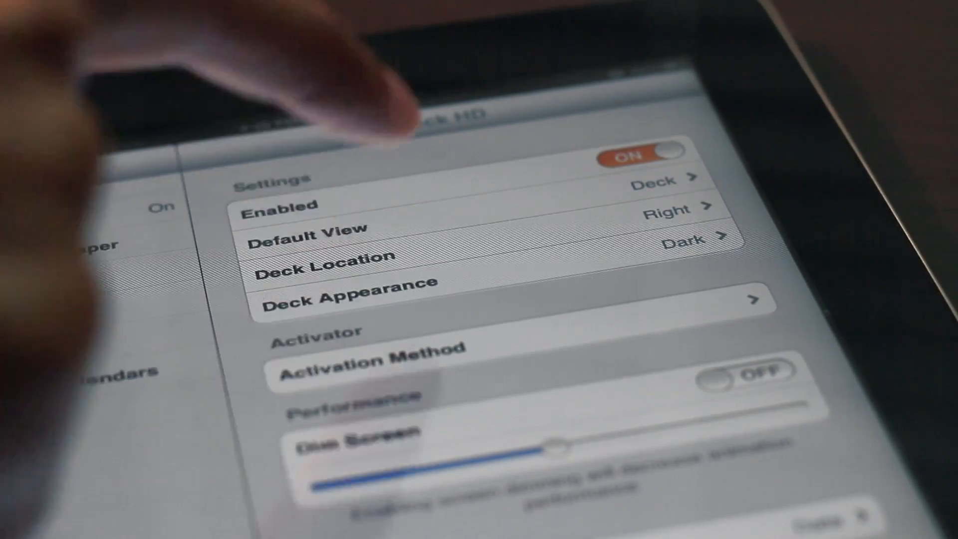
Set the Default View to Toggles after briefly trying Custom Actions.
left_click(307, 234)
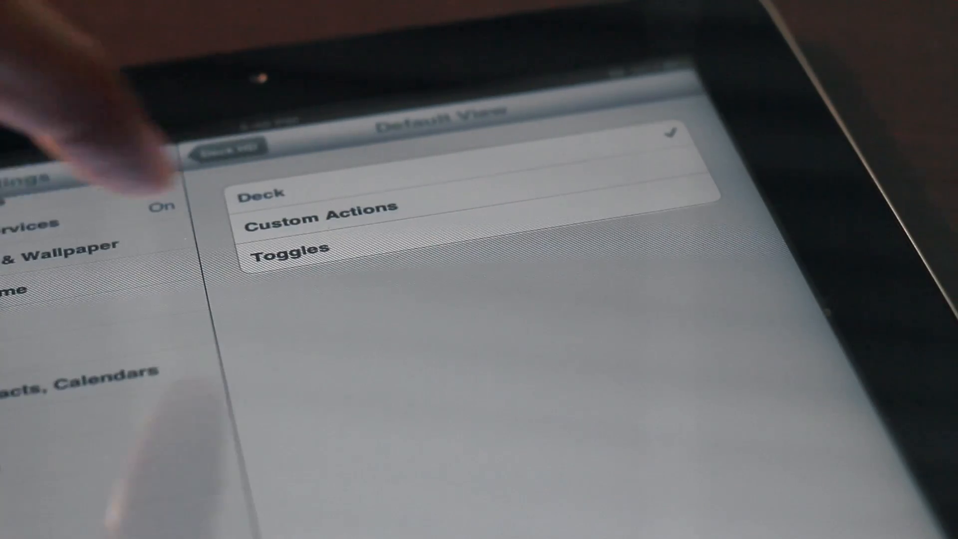
left_click(166, 233)
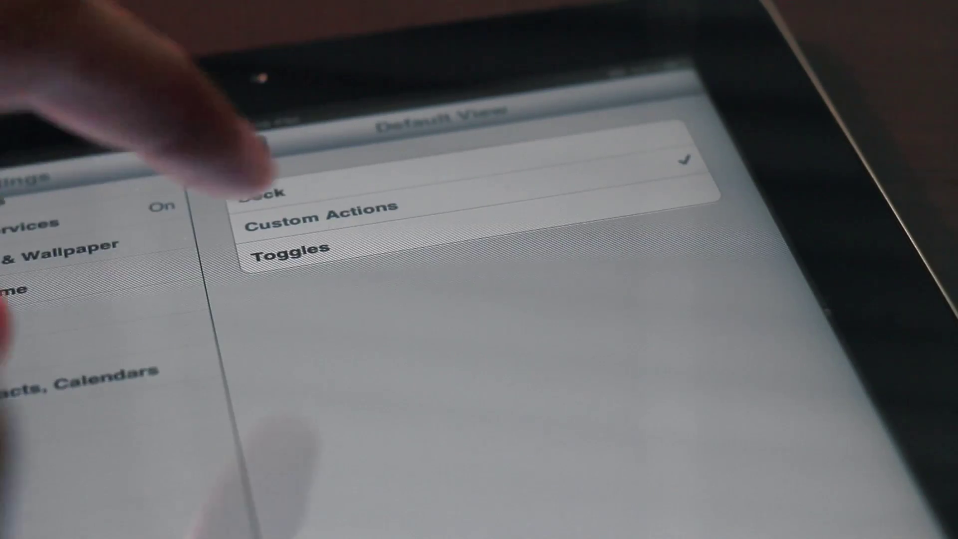
left_click(150, 282)
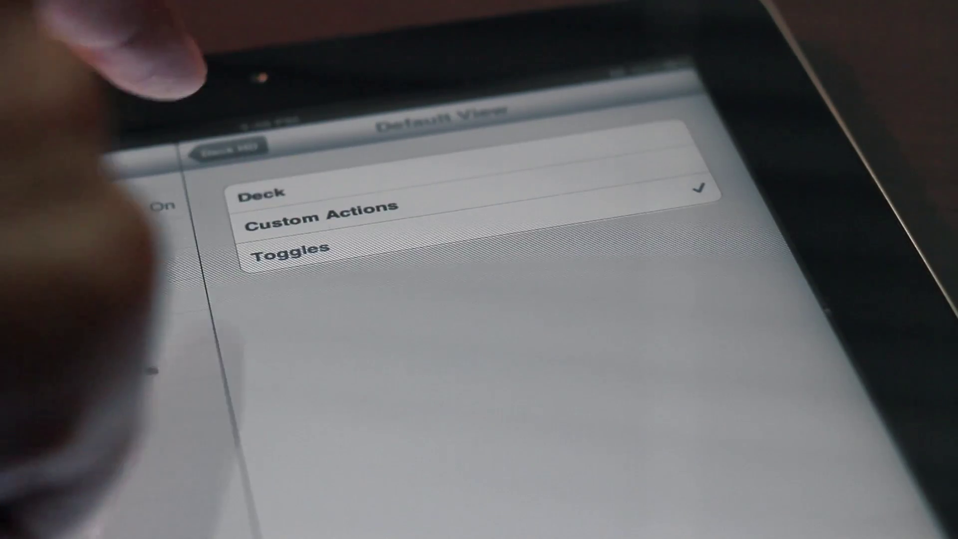
left_click(68, 174)
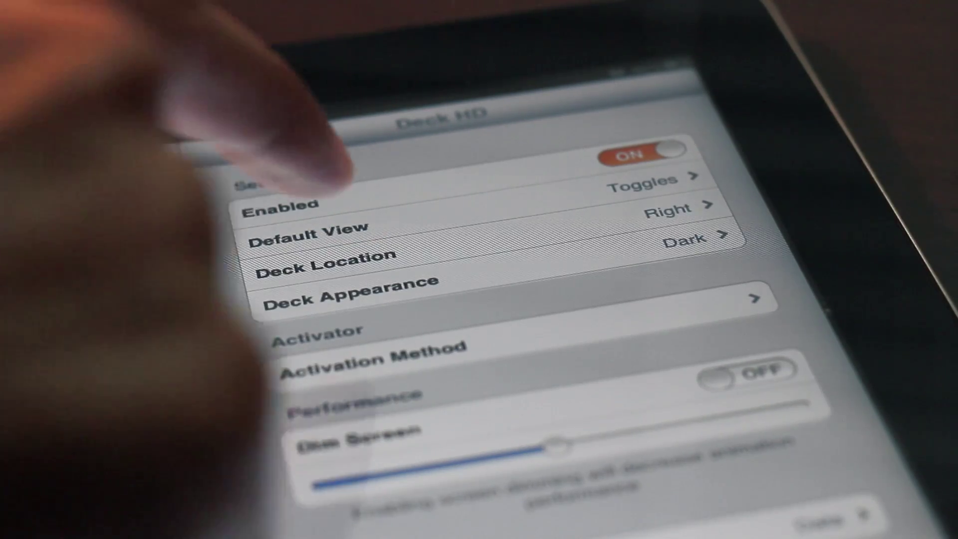
left_click(479, 241)
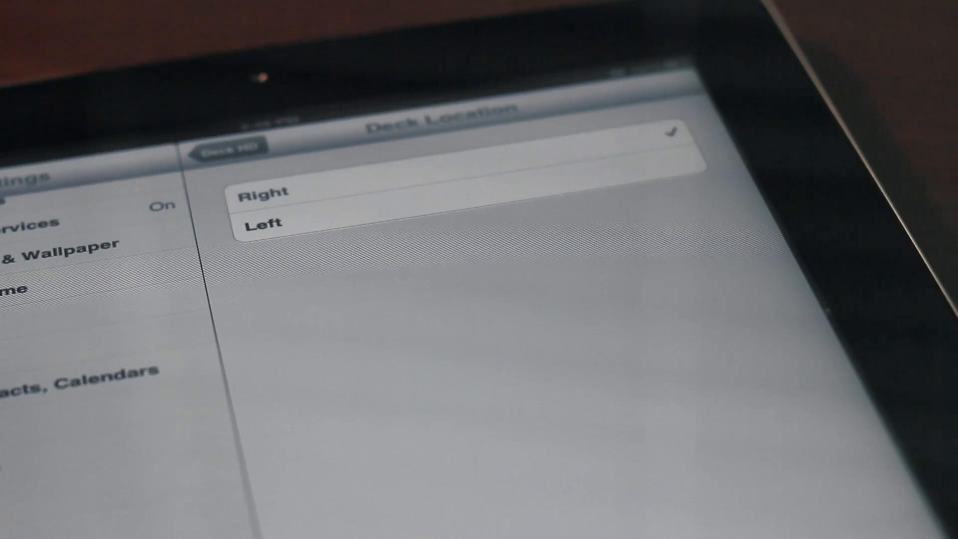
left_click(224, 150)
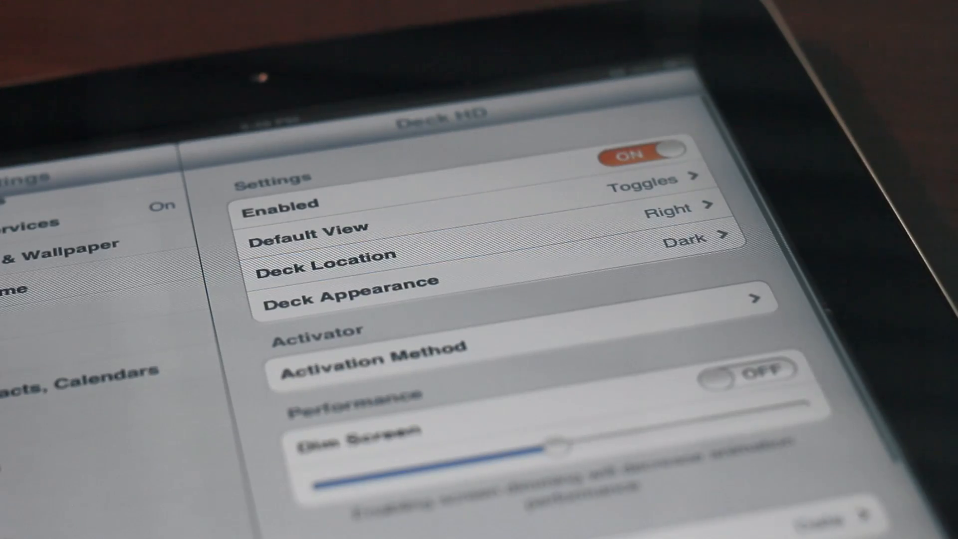
left_click(375, 292)
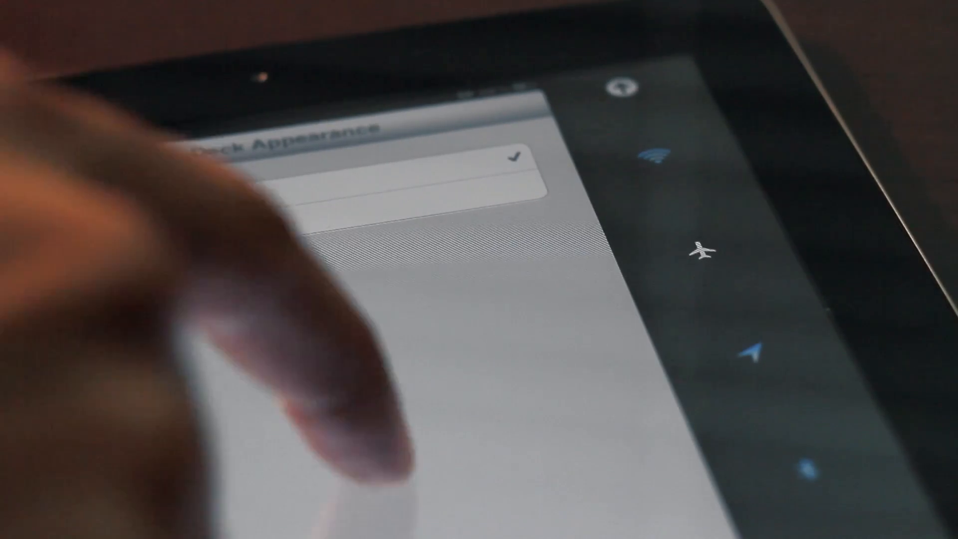
left_click(300, 337)
left_click(67, 172)
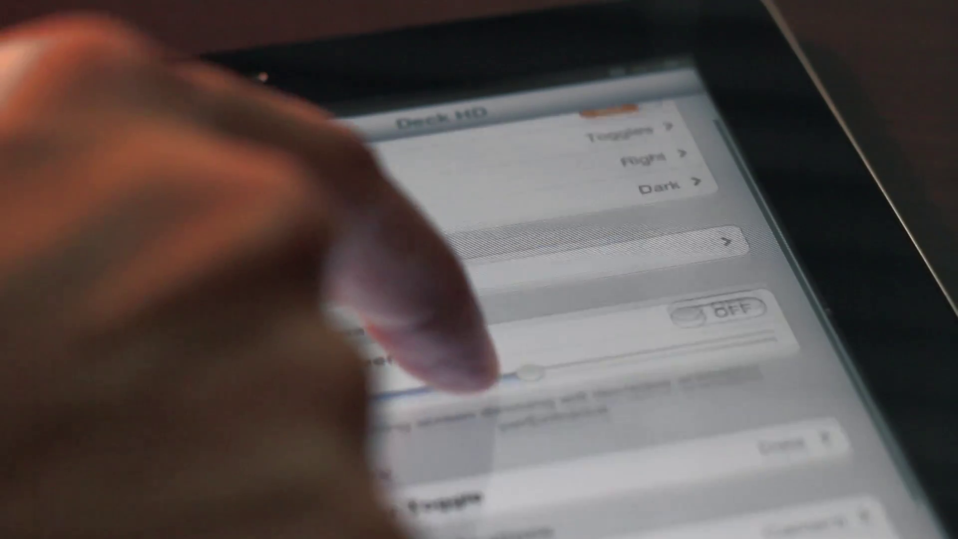
left_click_drag(464, 419, 449, 247)
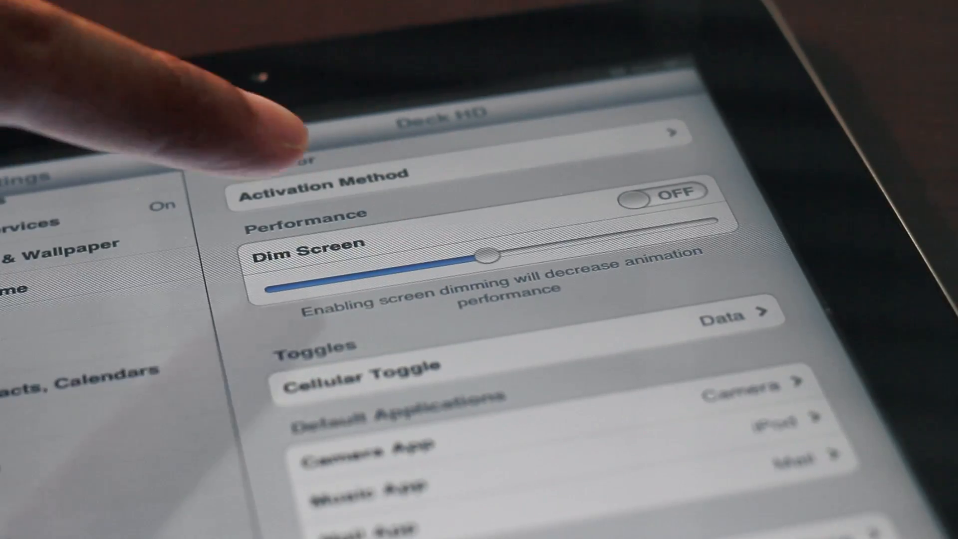
left_click(322, 183)
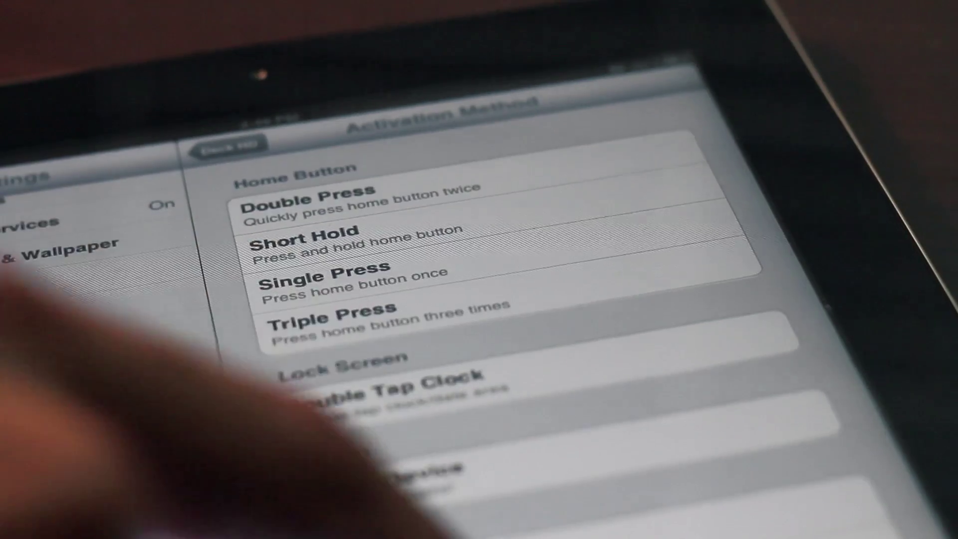
left_click_drag(465, 419, 450, 188)
mouse_move(450, 375)
left_mouse_down()
mouse_move(449, 248)
mouse_move(450, 337)
left_mouse_up()
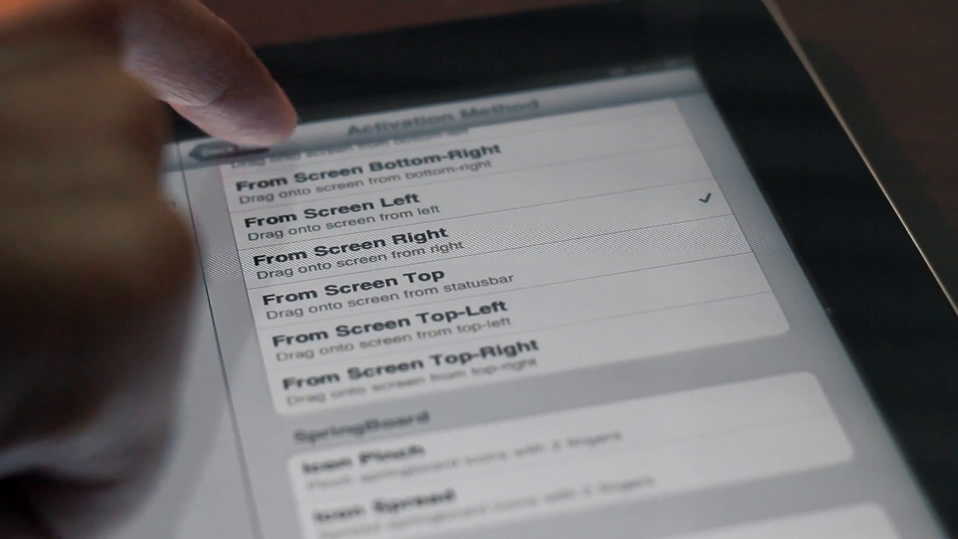
left_click(225, 131)
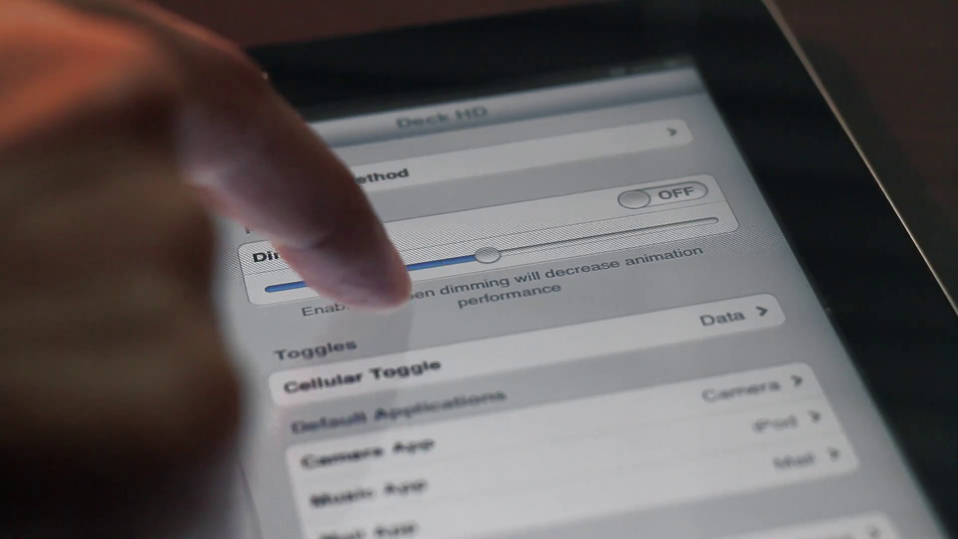
left_click_drag(375, 285, 375, 240)
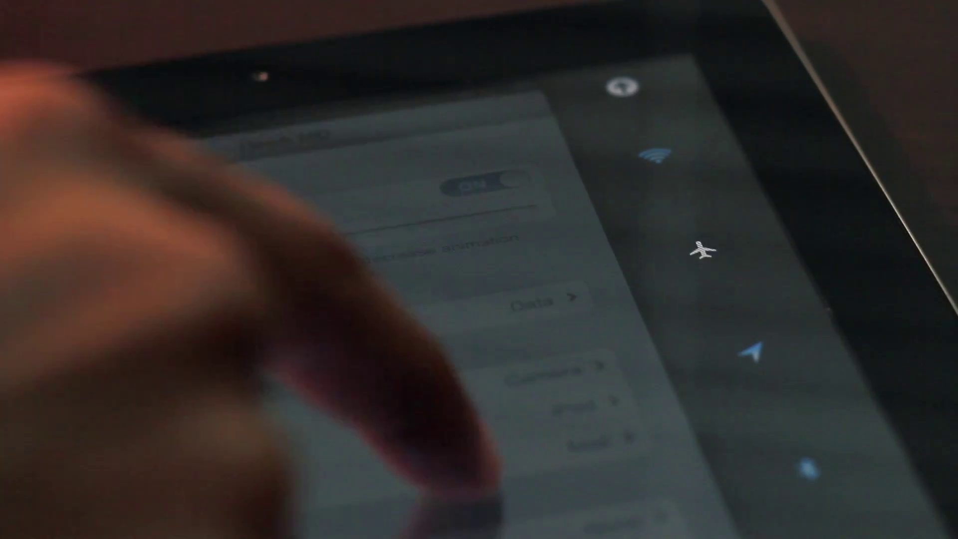
left_click(299, 337)
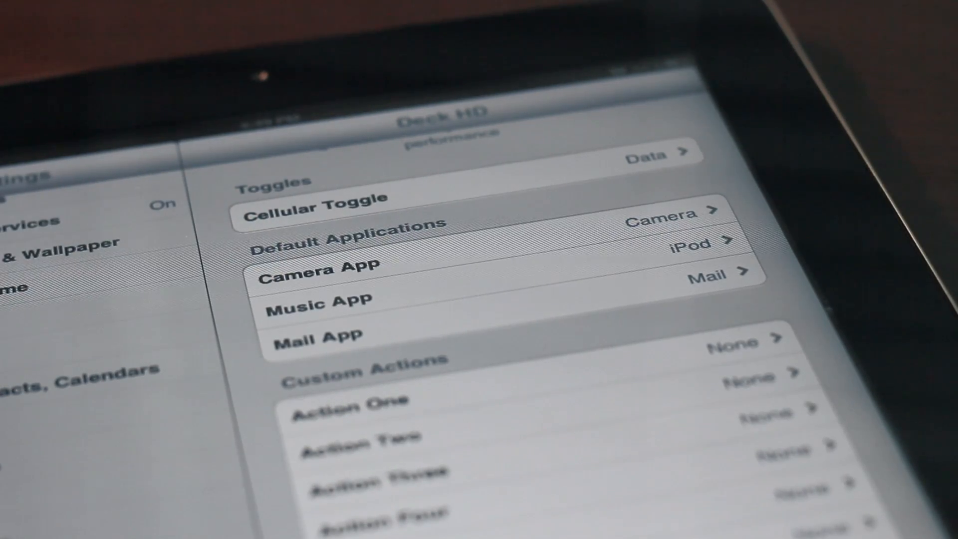
Leave the Camera App unchanged and set the Music App default to Spotify.
left_click(322, 268)
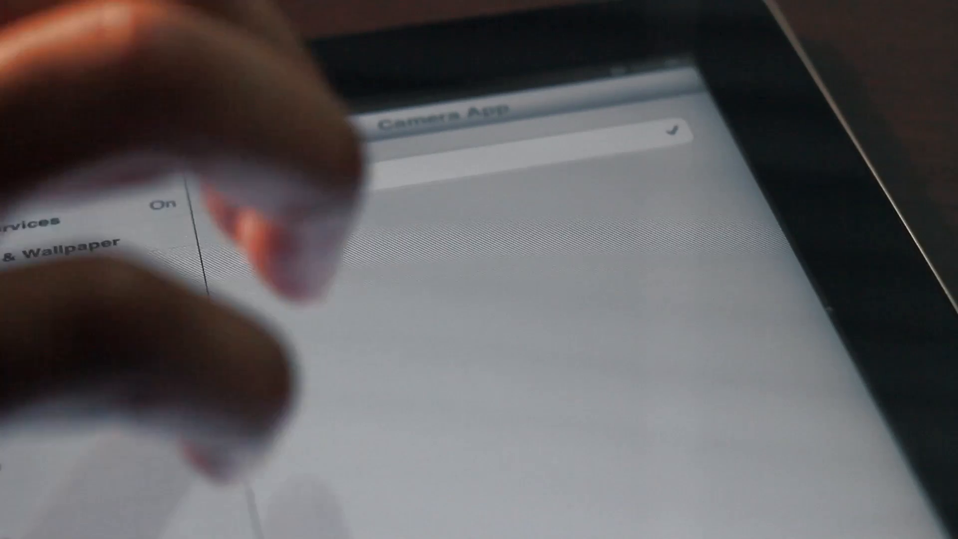
left_click(228, 147)
left_click(322, 300)
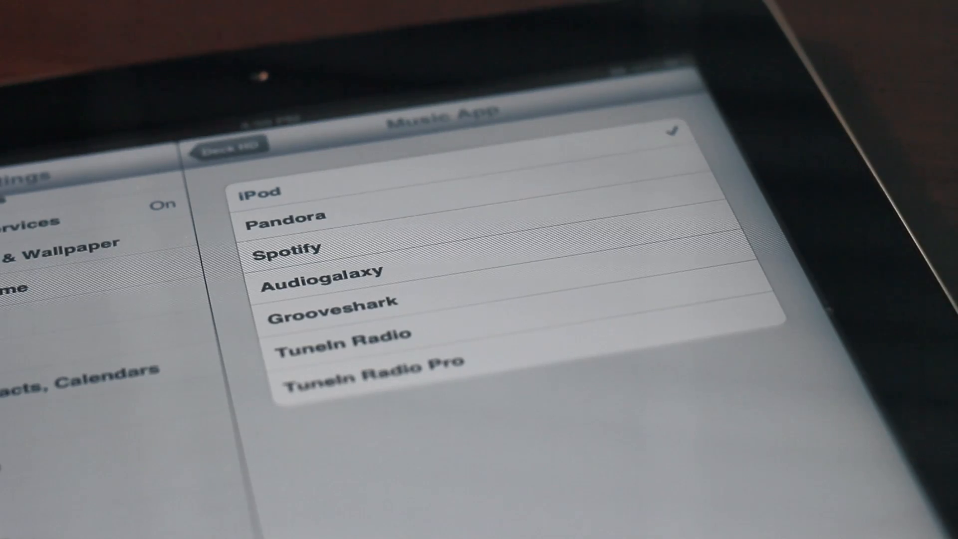
left_click(287, 247)
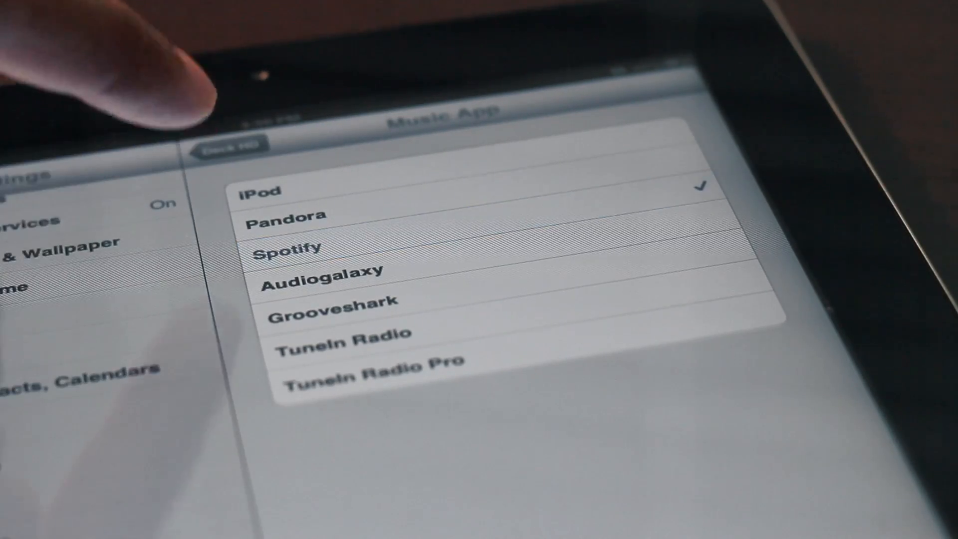
left_click(229, 146)
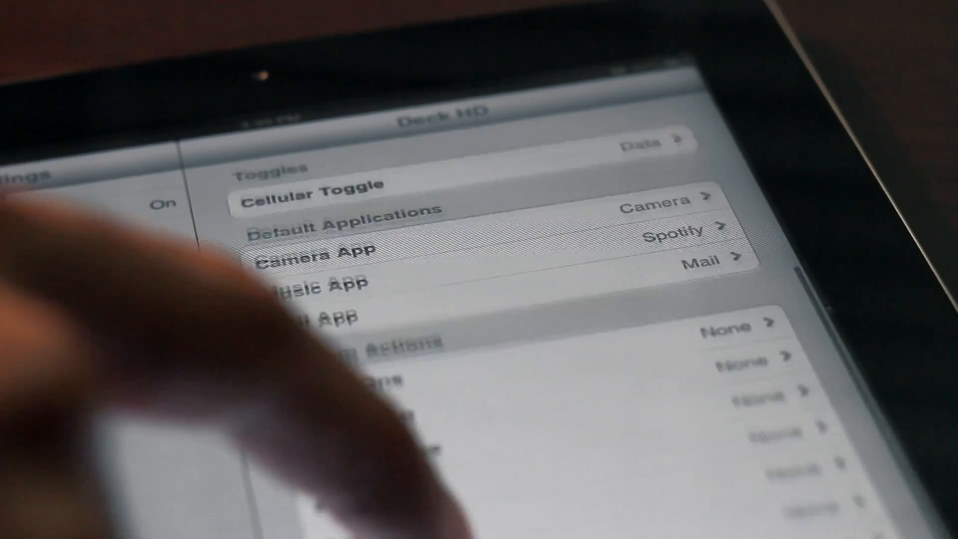
scroll(375, 337, "down", 5)
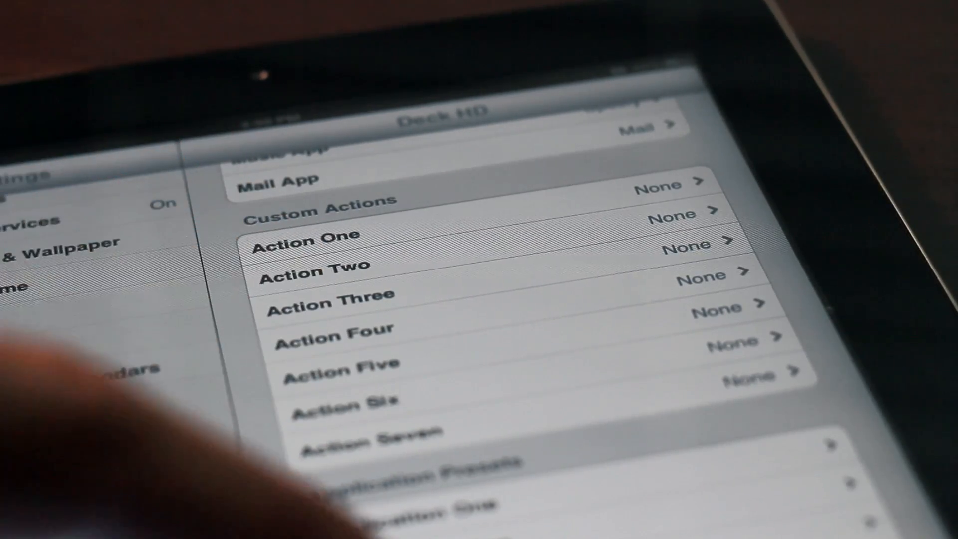
scroll(374, 374, "down", 5)
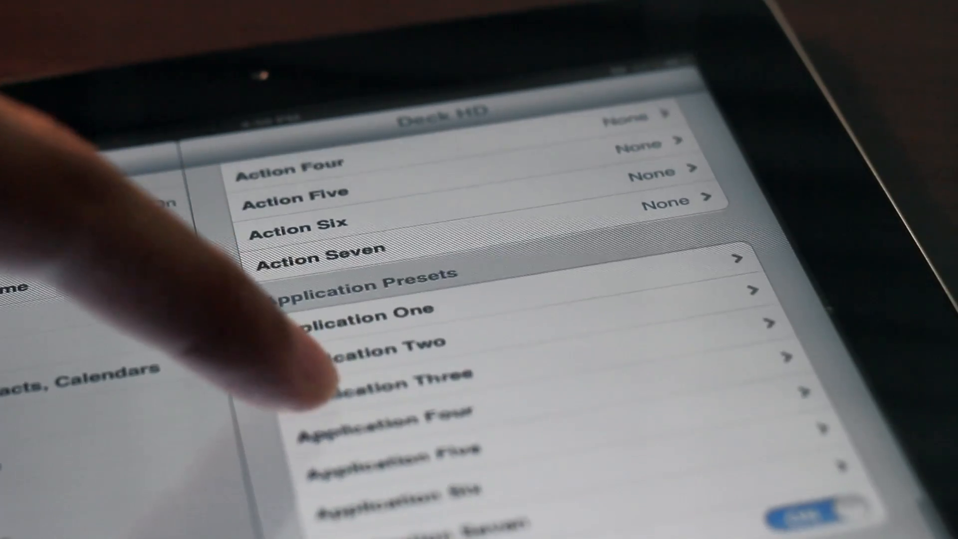
scroll(337, 359, "up", 3)
scroll(337, 337, "up", 3)
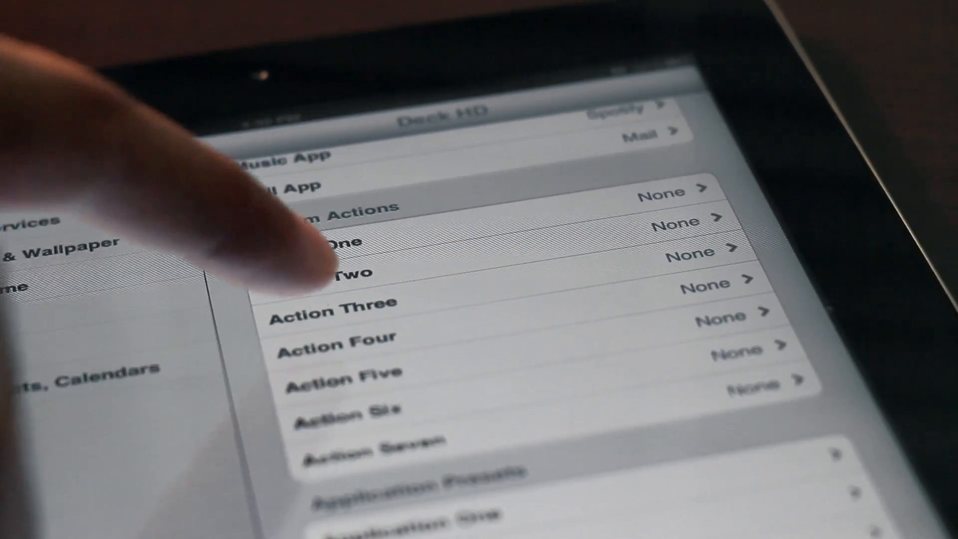
Set Action One to Launch Application.
left_click(315, 247)
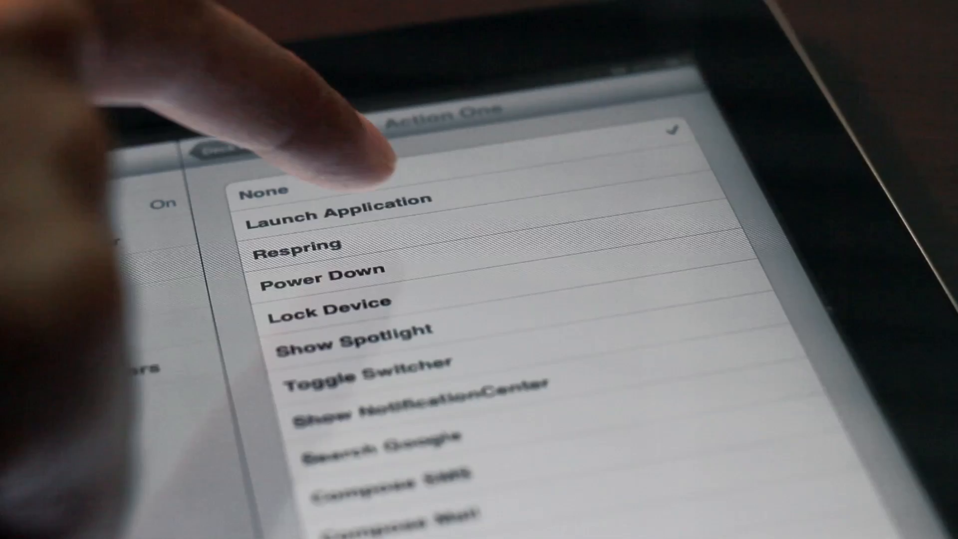
left_click(337, 209)
left_click(228, 148)
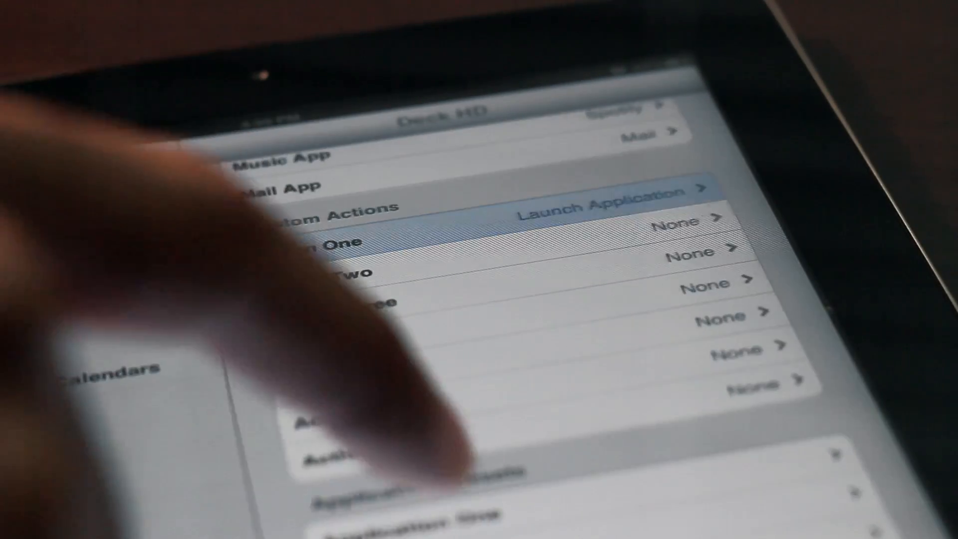
scroll(375, 337, "down", 4)
scroll(360, 322, "up", 3)
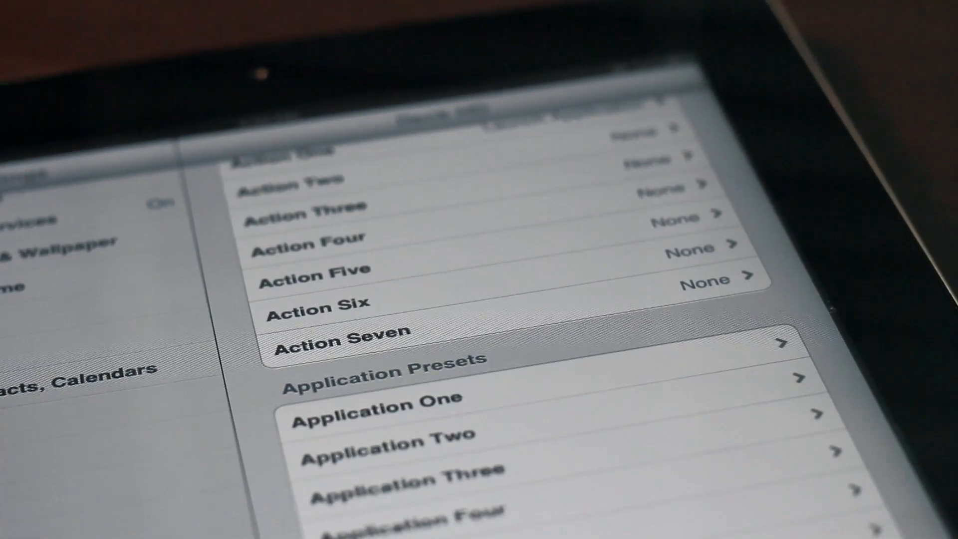
Choose the app from System Applications that Application One launches.
left_click(375, 405)
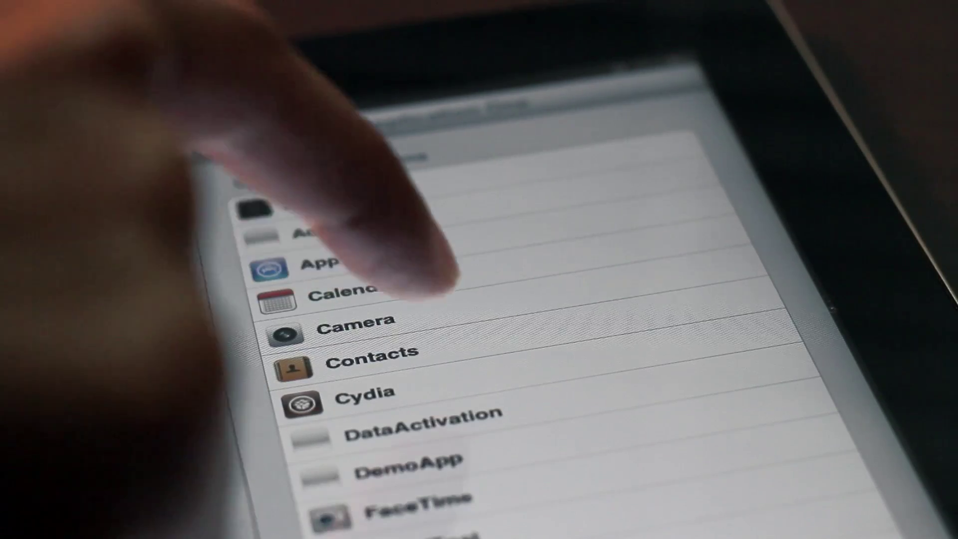
left_click(449, 385)
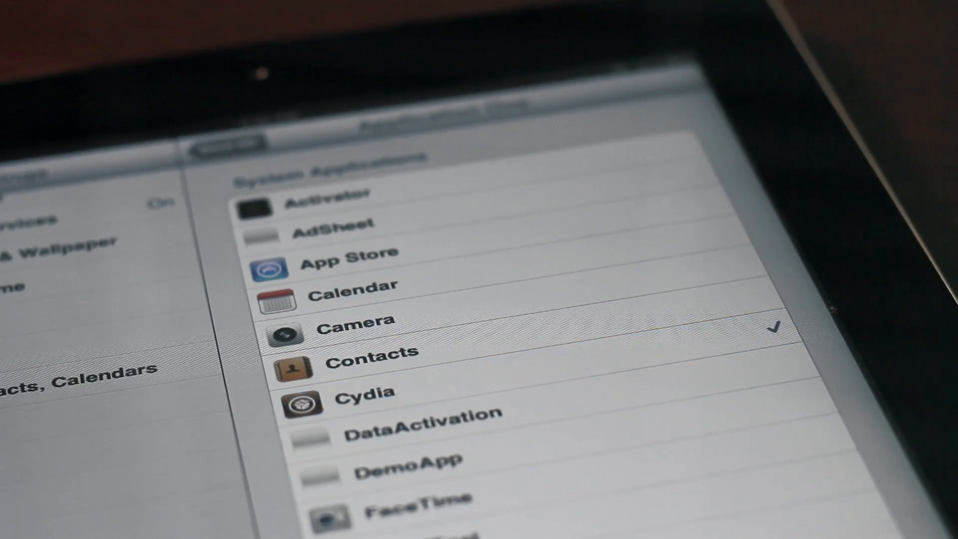
left_click(229, 144)
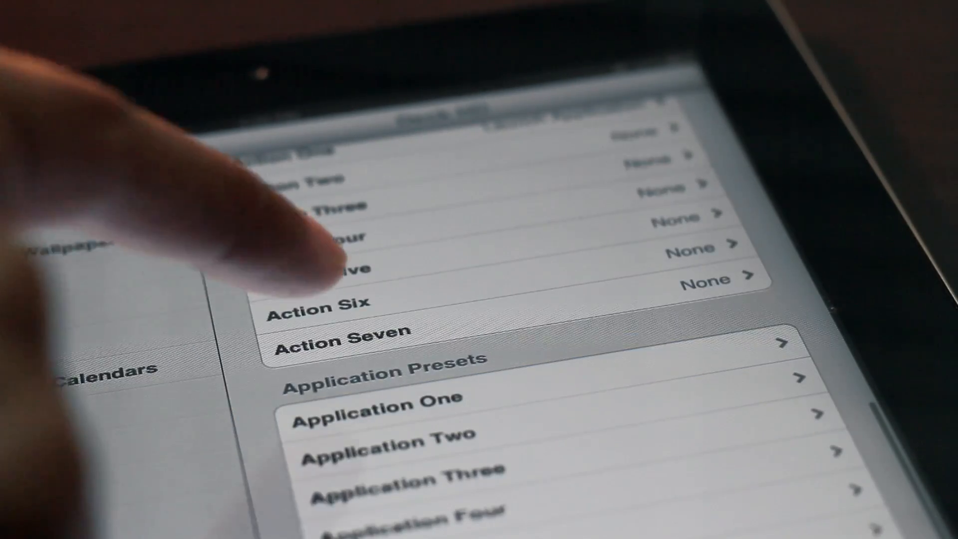
scroll(479, 338, "up", 4)
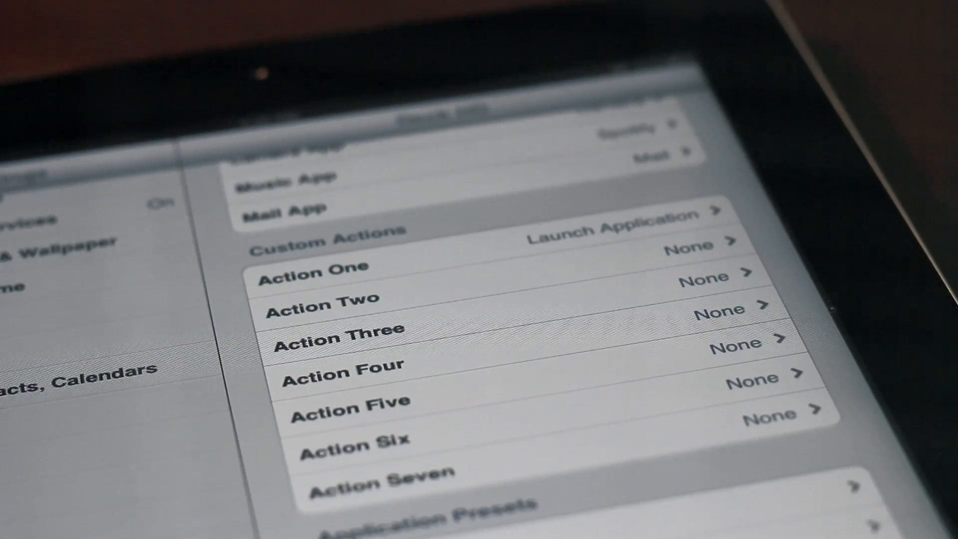
scroll(479, 337, "up", 3)
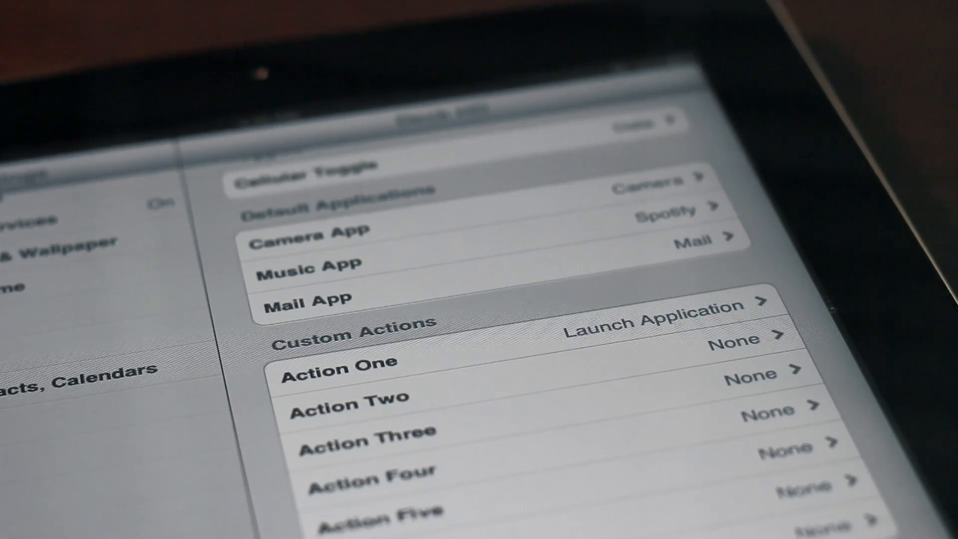
Set Action Two to Search Google.
left_click(375, 363)
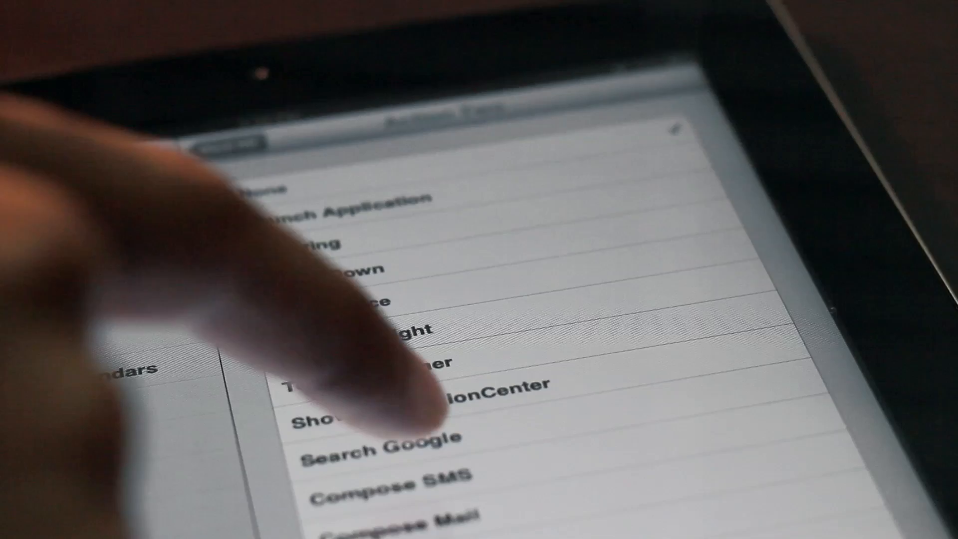
scroll(419, 405, "down", 2)
scroll(420, 375, "up", 2)
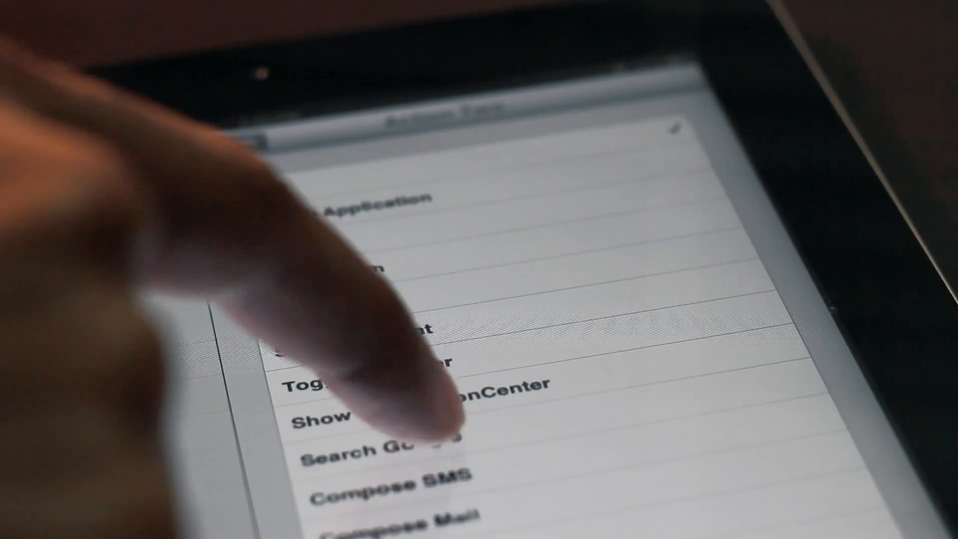
left_click(420, 371)
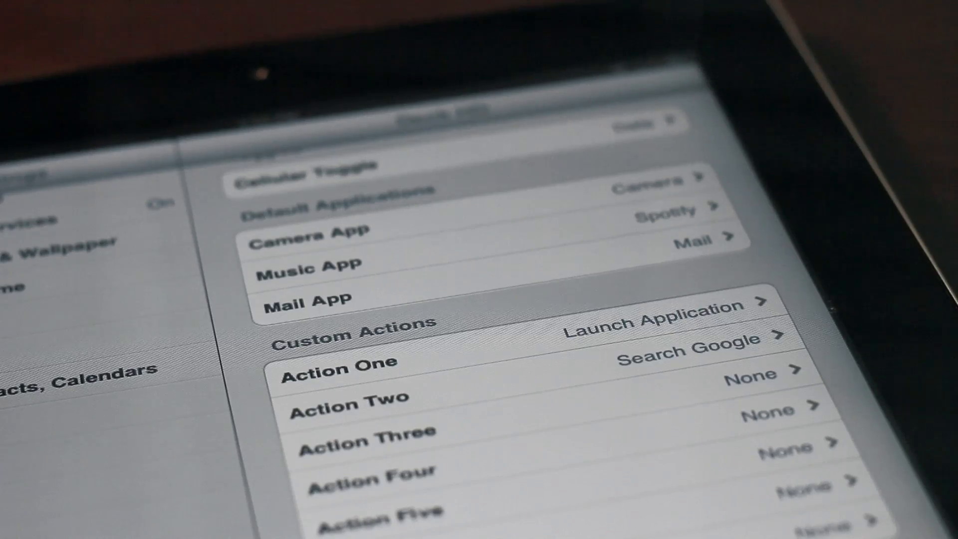
scroll(480, 375, "down", 5)
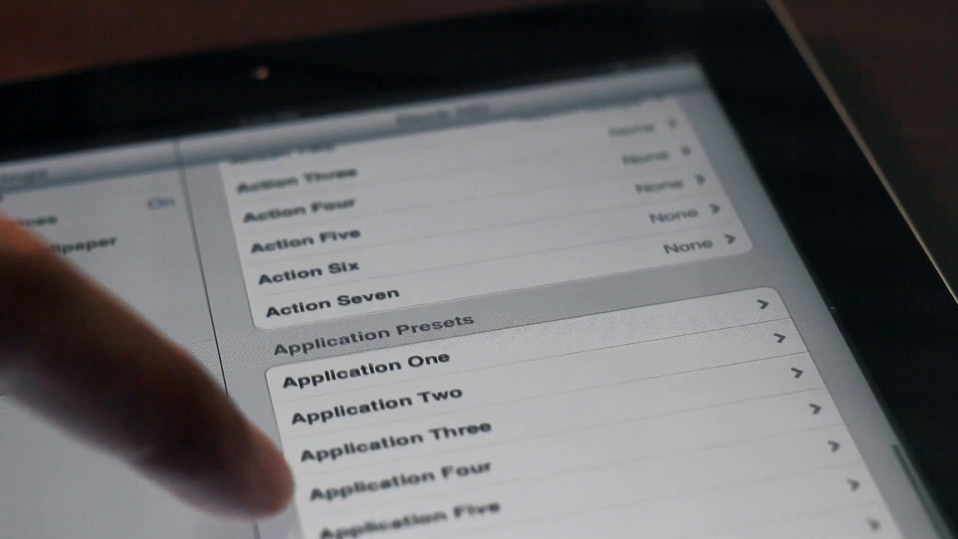
scroll(480, 337, "up", 5)
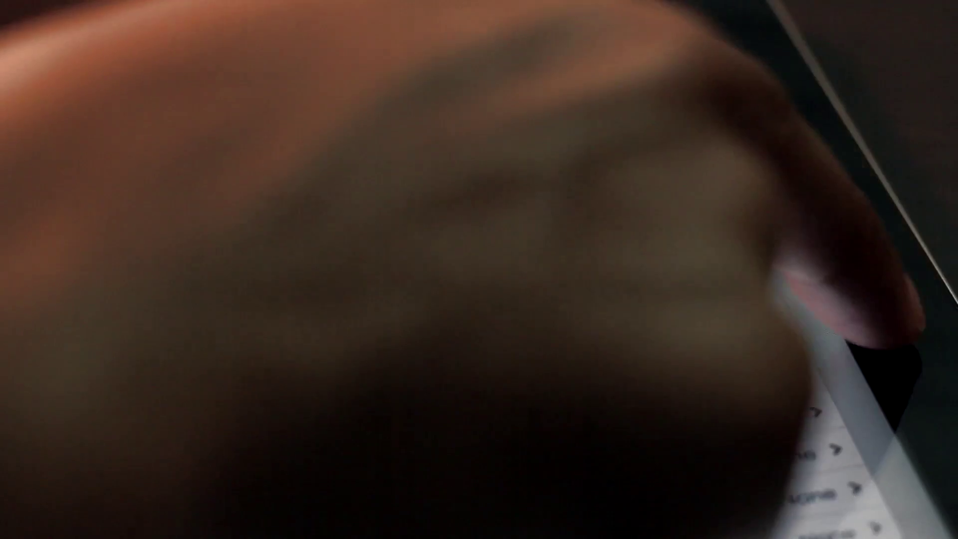
Page the Deck side panel through its toggles and app shortcuts.
left_click(353, 453)
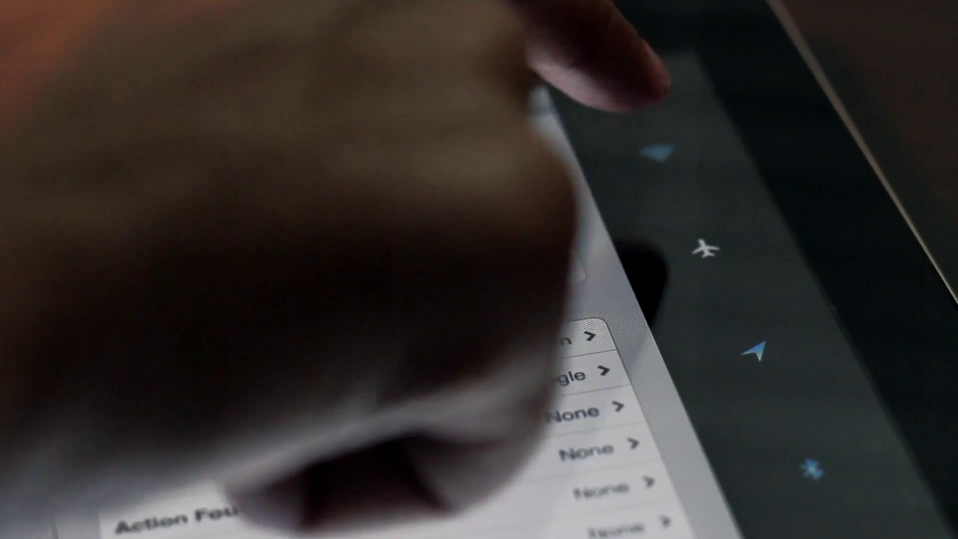
left_click(624, 85)
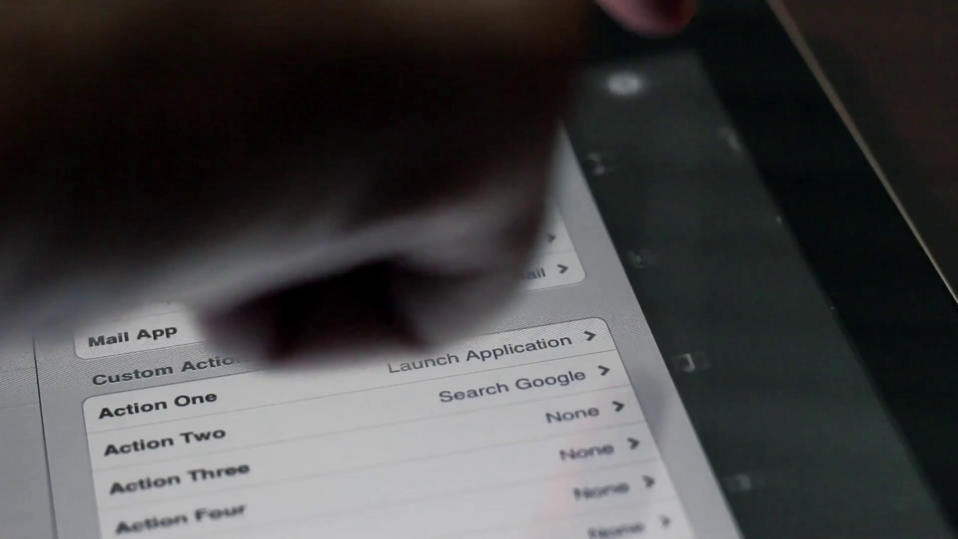
left_click(624, 84)
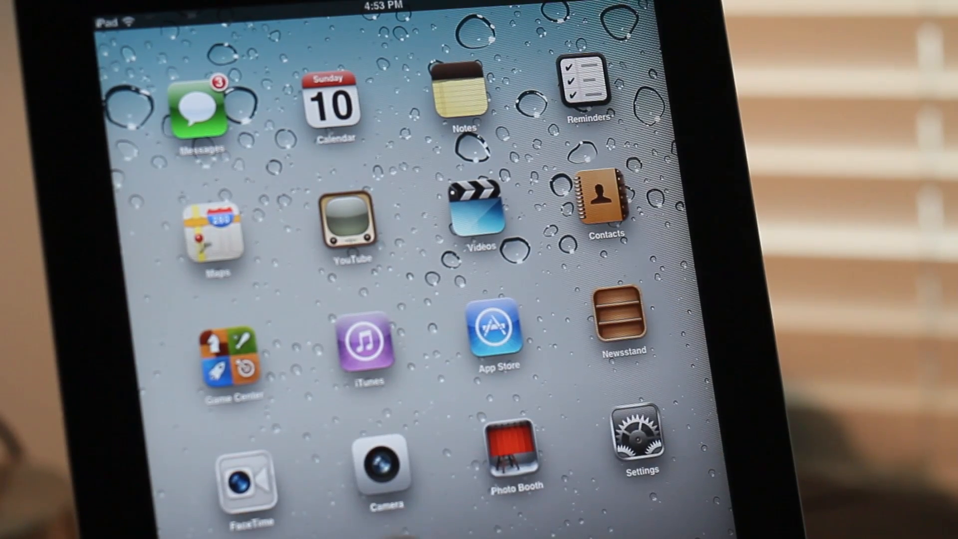
Launch the camera shortcut from the side panel and dismiss the Message/Mail/Tweet compose sheet.
left_click_drag(719, 300, 569, 299)
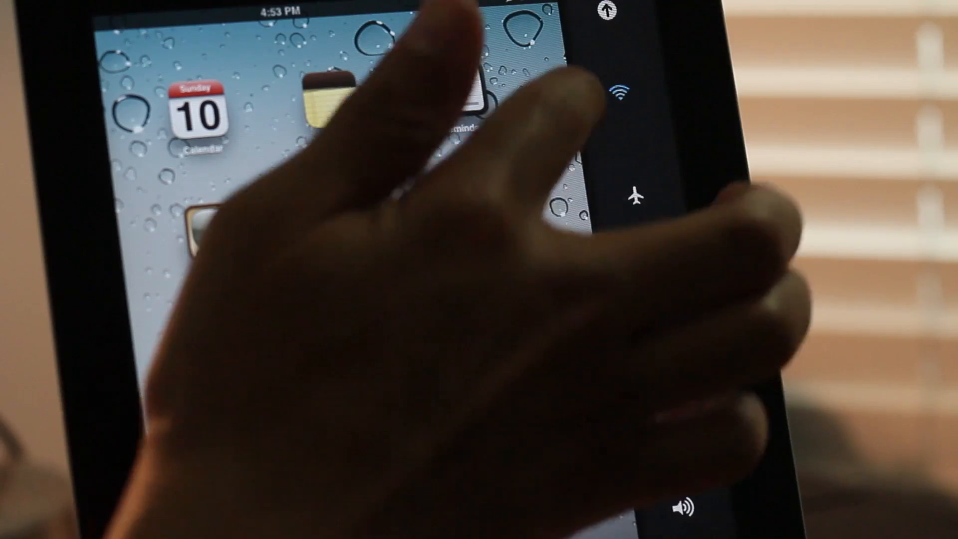
left_click_drag(659, 450, 659, 188)
left_click(666, 405)
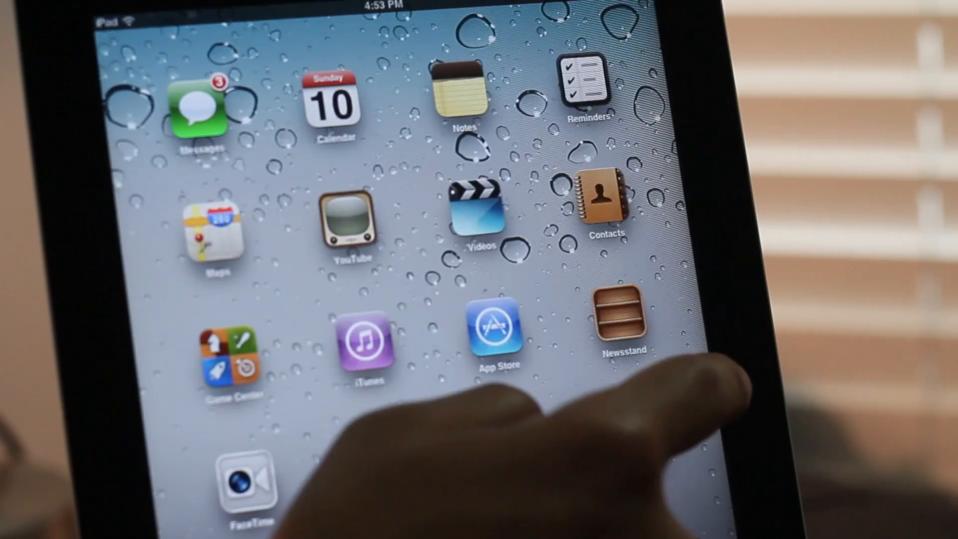
left_click_drag(704, 300, 569, 300)
left_click(607, 10)
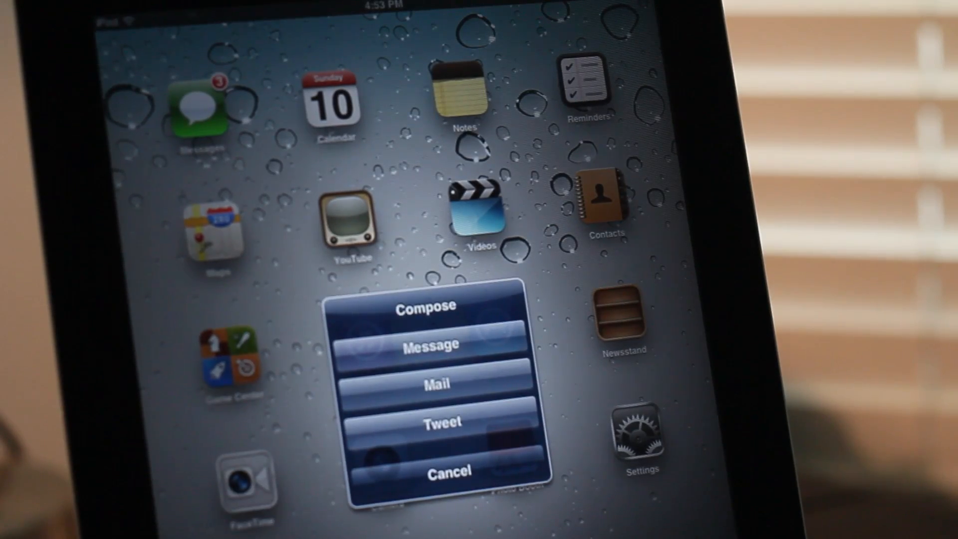
left_click(446, 470)
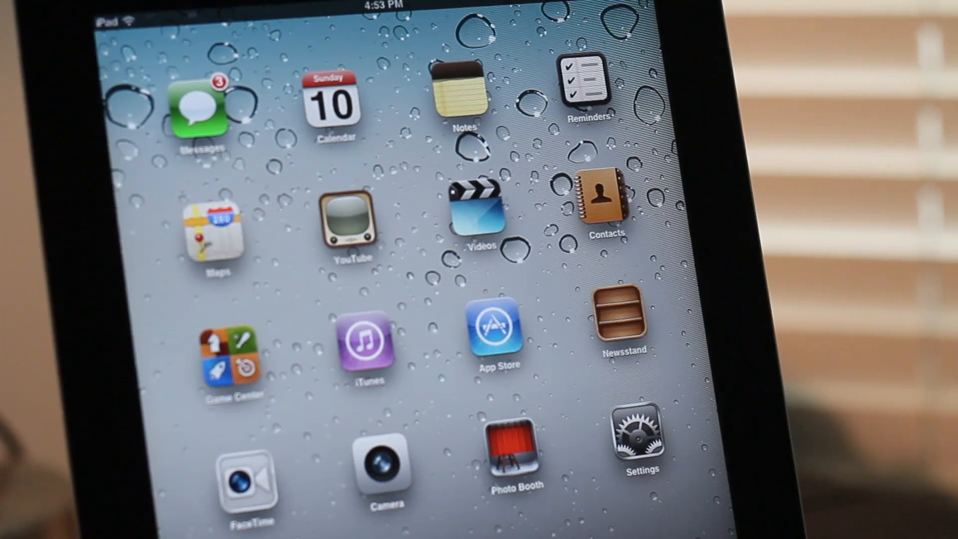
Return to Settings through the side panel's Settings shortcut.
left_click_drag(674, 300, 562, 300)
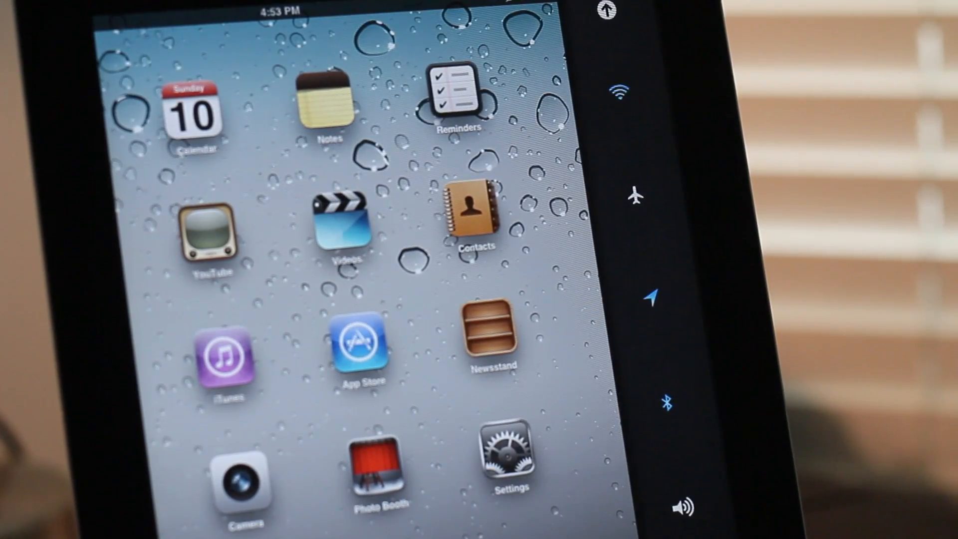
left_click_drag(637, 374, 629, 112)
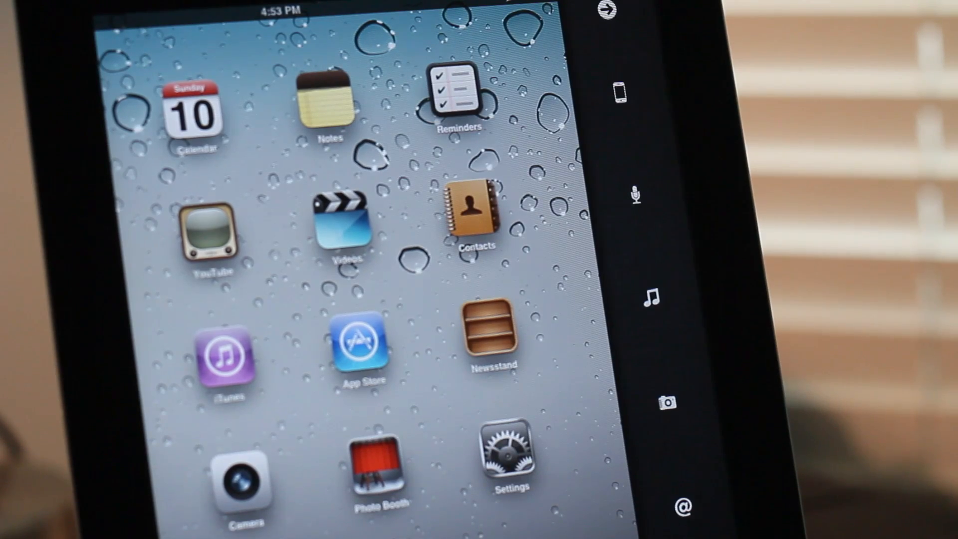
left_click_drag(636, 337, 629, 113)
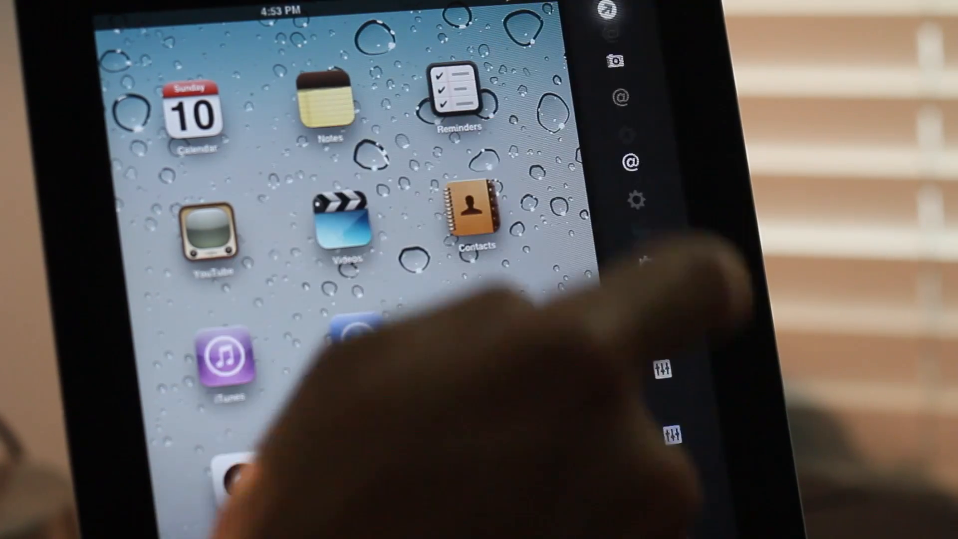
left_click(652, 90)
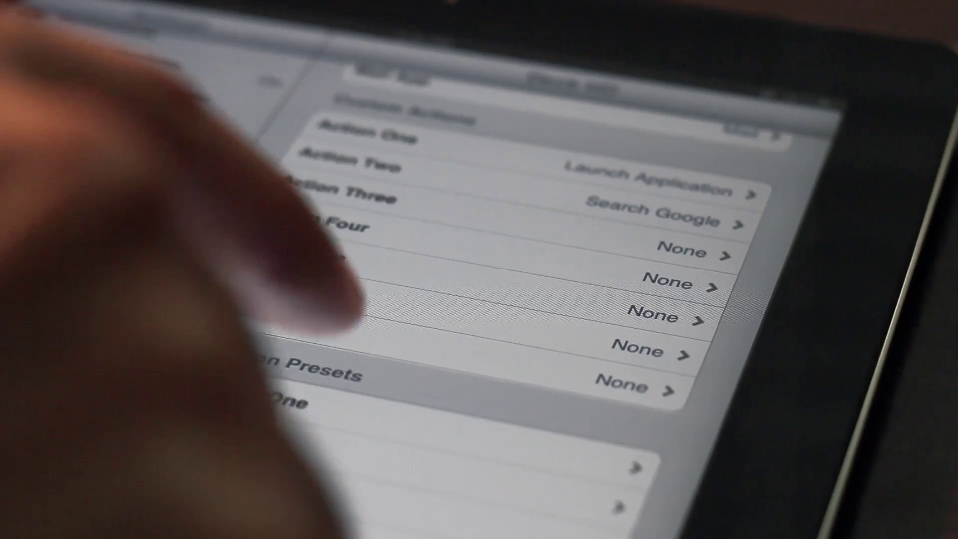
left_click_drag(315, 285, 300, 359)
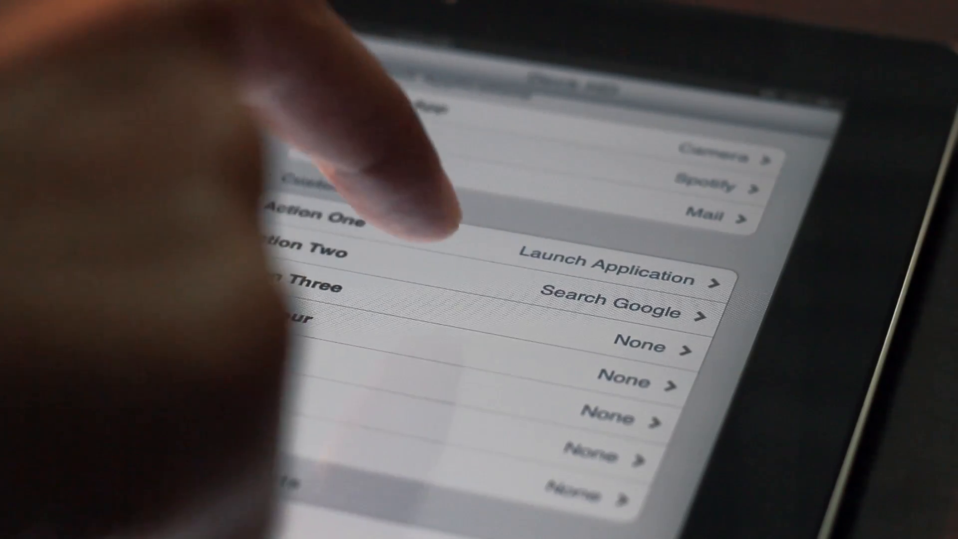
Set Action Three to Developer Gift #1 from the bottom of the action list.
left_click(449, 259)
left_click_drag(225, 465, 210, 337)
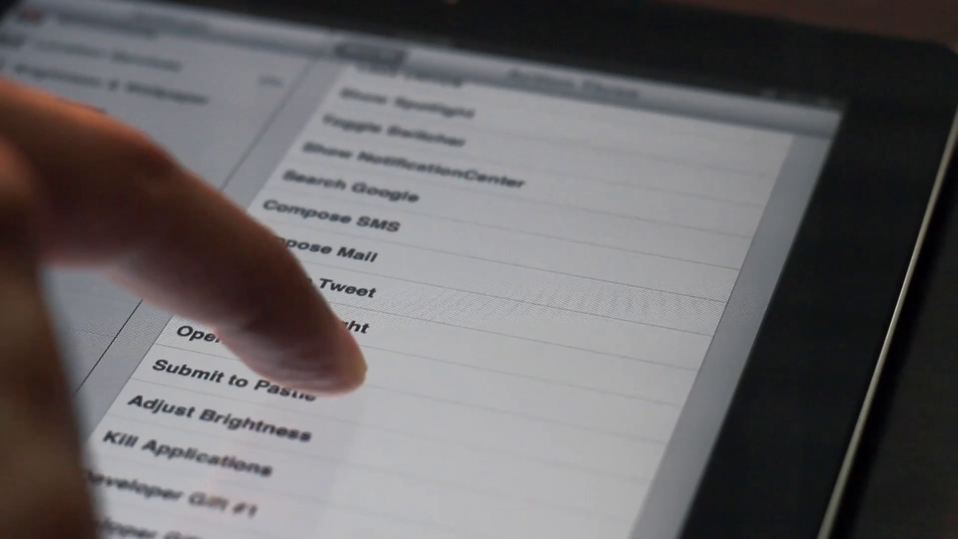
left_click_drag(173, 419, 172, 516)
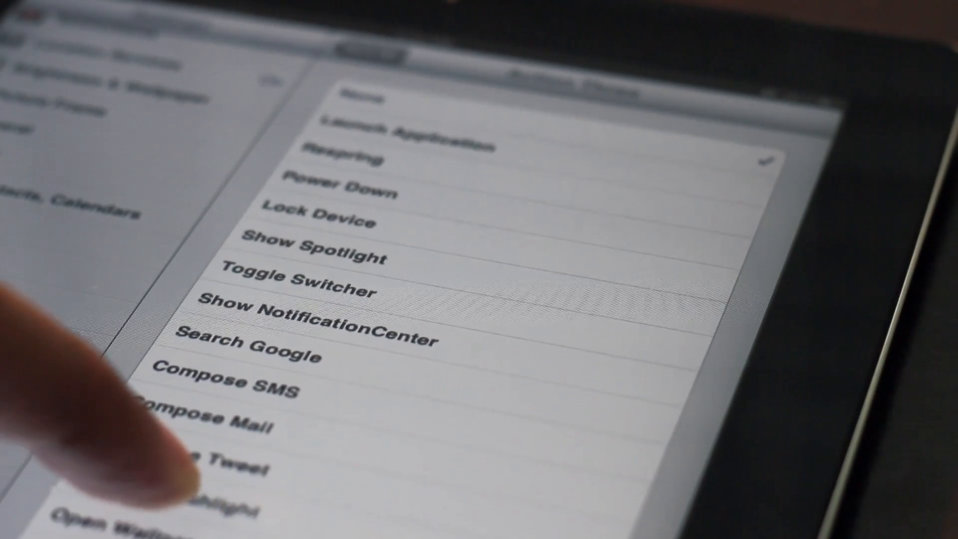
scroll(262, 299, "down", 5)
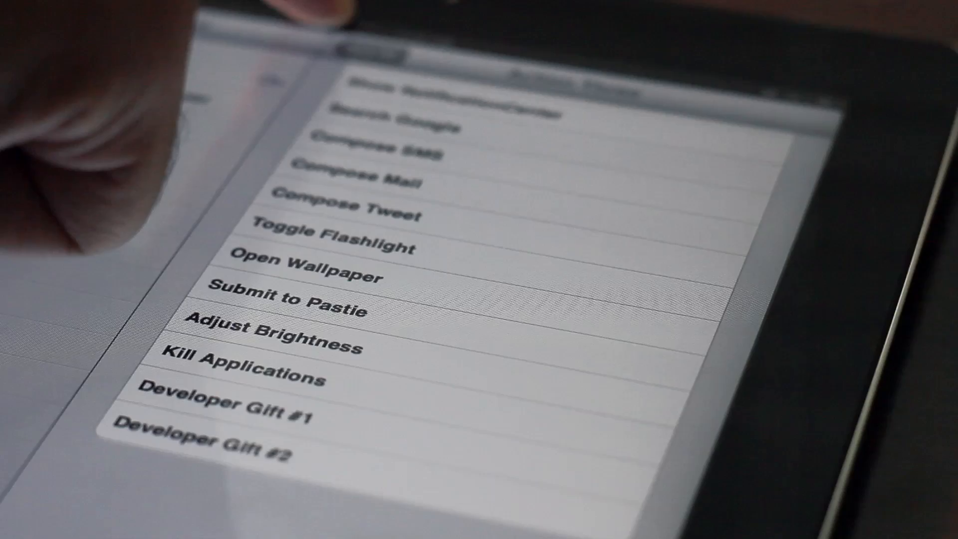
scroll(299, 262, "up", 5)
scroll(299, 299, "down", 5)
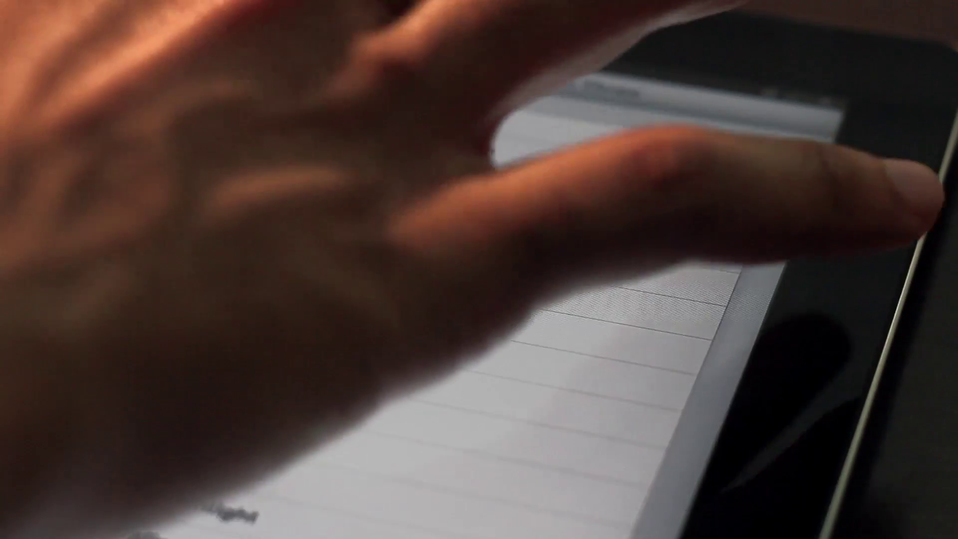
left_click(408, 136)
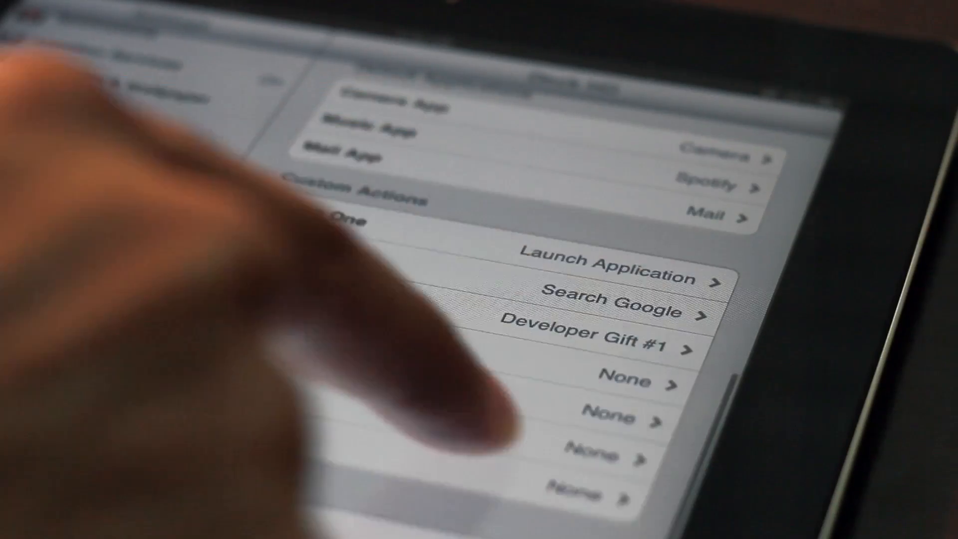